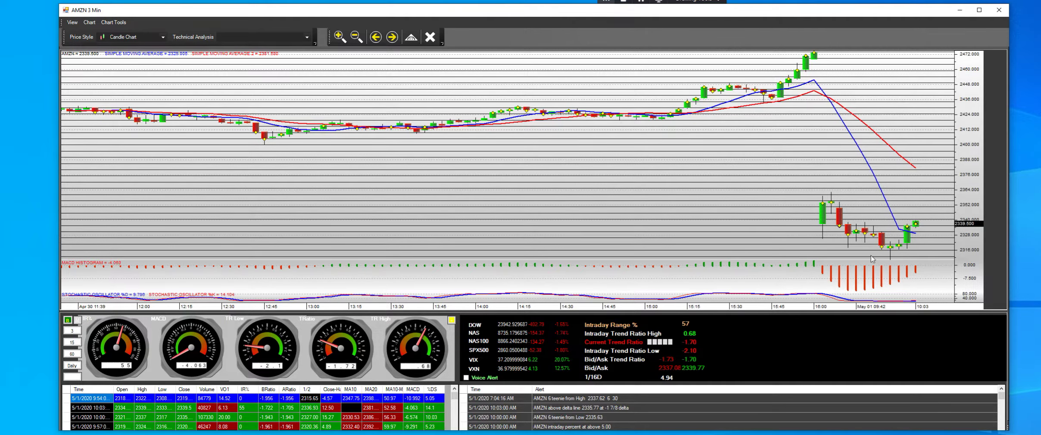
- Zoom the AMZN 3-minute chart to the May 1 session, 09:30 open through 10:03
{"action": "left_click", "coordinate": [69, 321]}
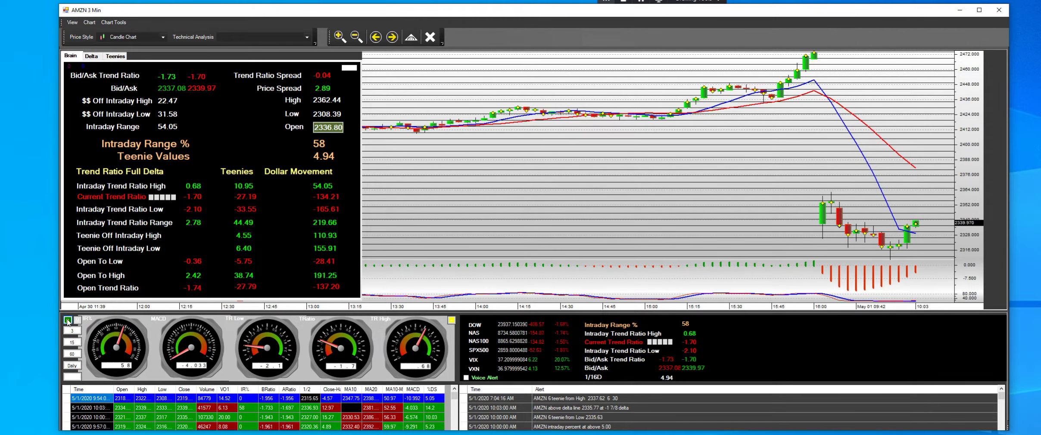
{"action": "left_click", "coordinate": [69, 320]}
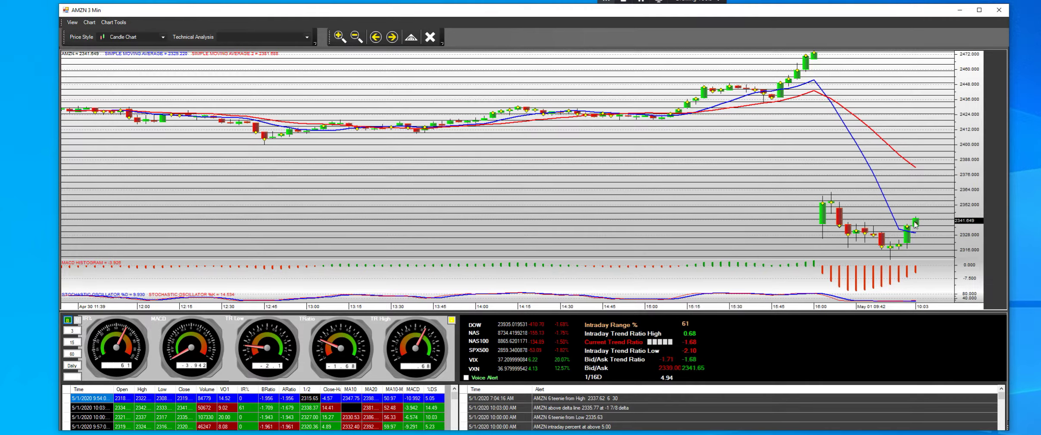
{"action": "left_click", "coordinate": [336, 38]}
{"action": "left_click_drag", "start_coordinate": [935, 223], "coordinate": [764, 216]}
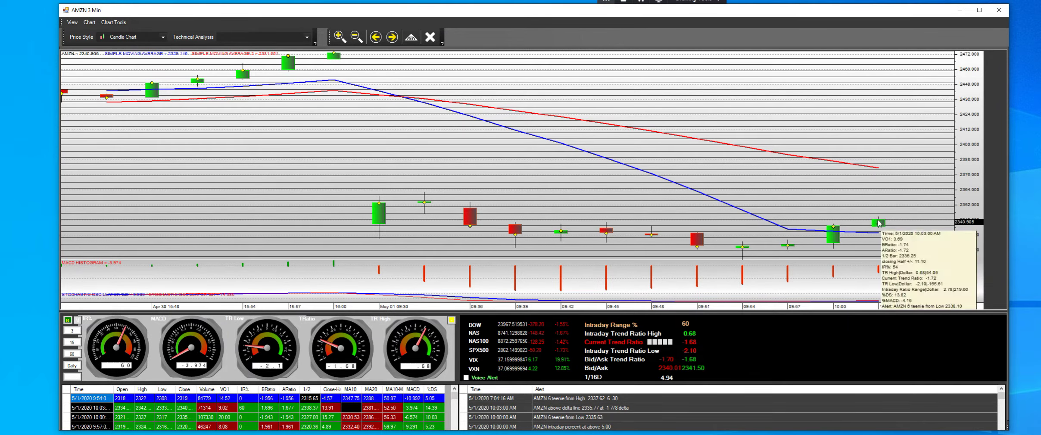
{"action": "left_click", "coordinate": [352, 44]}
- Zoom further so the 09:30 to 10:06 candles fill the chart, with the Brain stats panel hidden
{"action": "left_click_drag", "start_coordinate": [929, 222], "coordinate": [309, 190]}
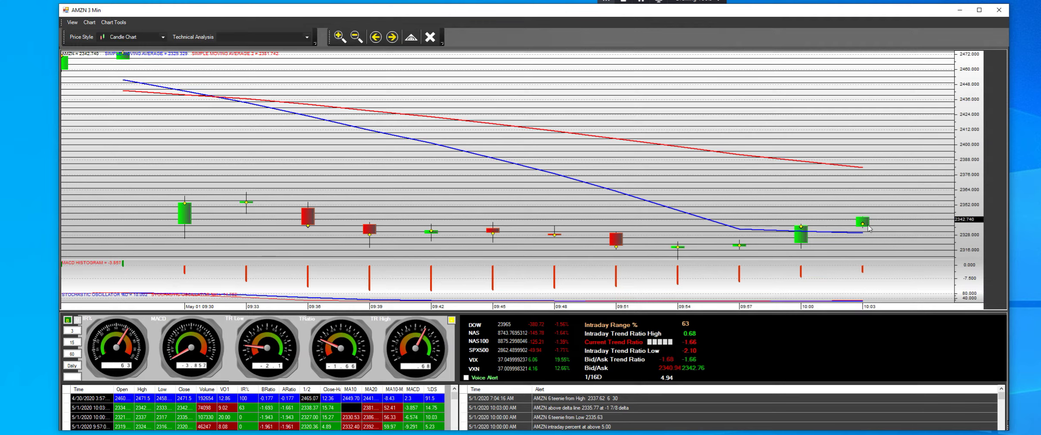
{"action": "left_click", "coordinate": [66, 319]}
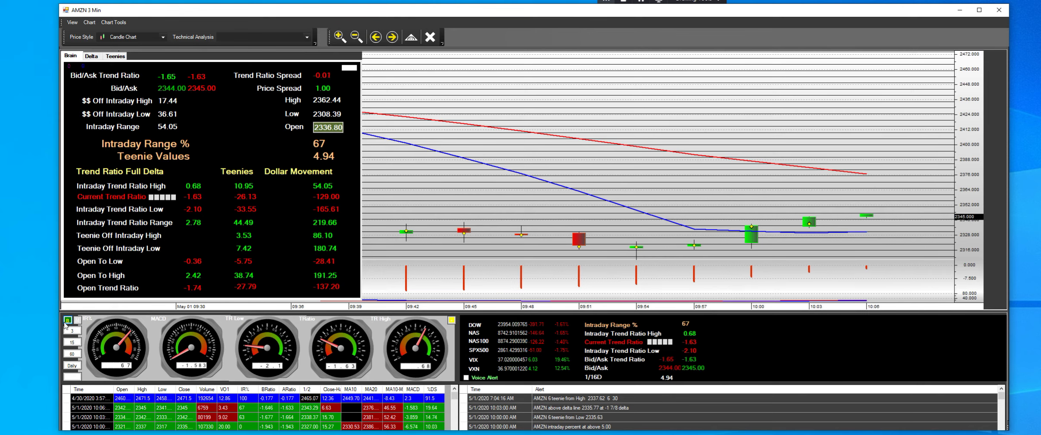
{"action": "left_click", "coordinate": [68, 320]}
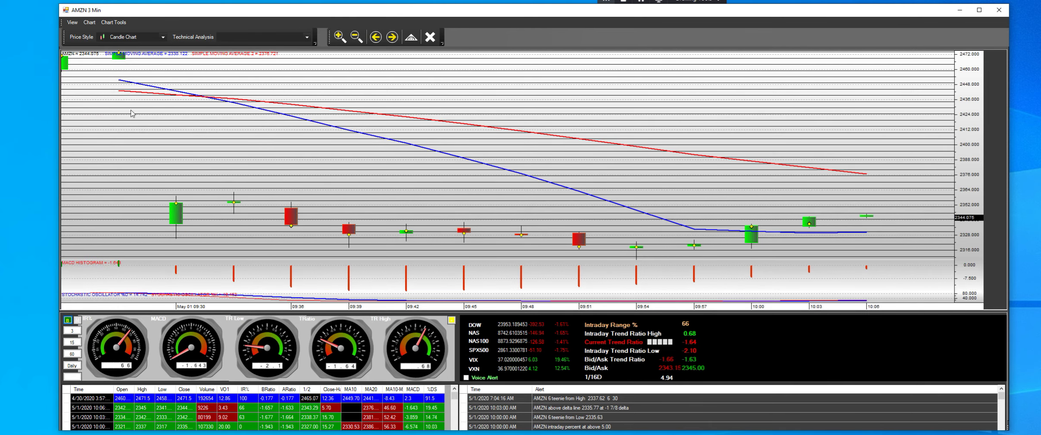